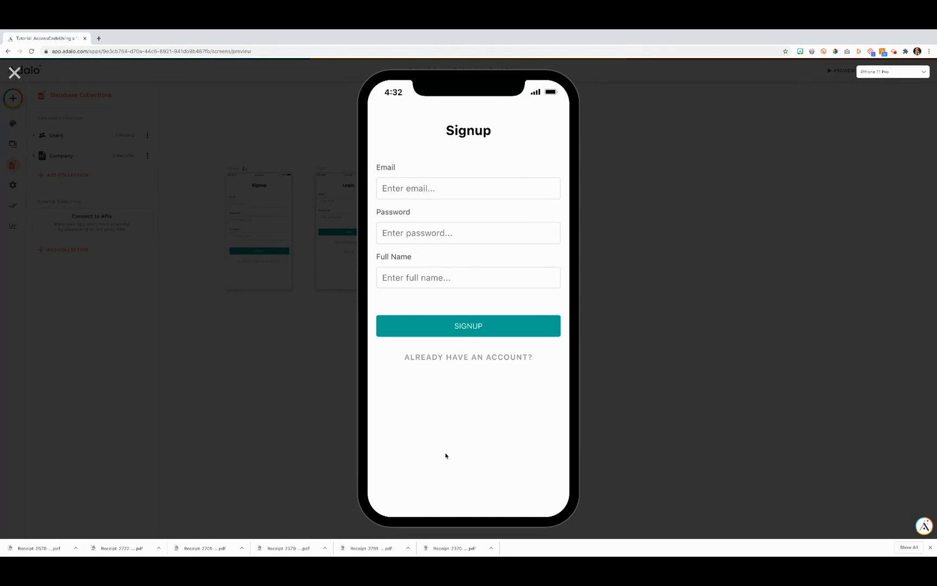
# Sign up in the preview with the test account's email, password and full name
pyautogui.click(416, 181)
pyautogui.write('testing@adalo.com')
pyautogui.press('Tab')
pyautogui.write('test')
pyautogui.press('Tab')
pyautogui.write('Testing')
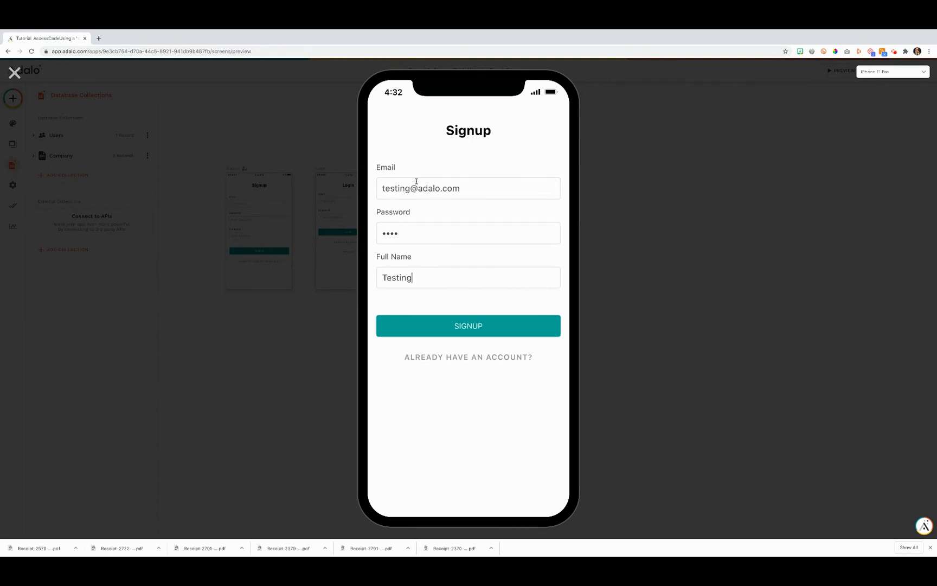
pyautogui.click(432, 326)
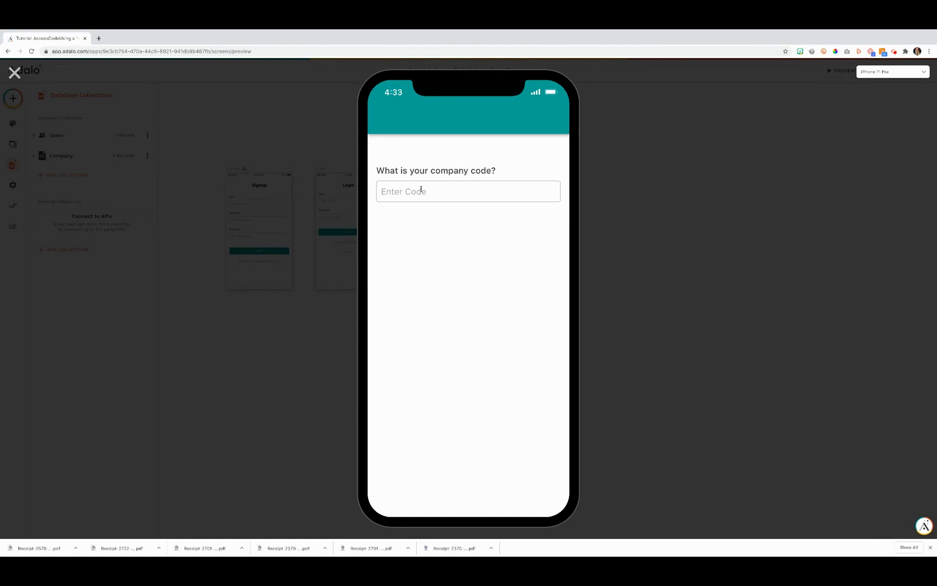
# Enter company code ABC123 and submit it to reach the Welcome to Adalo screen
pyautogui.write('ABC123')
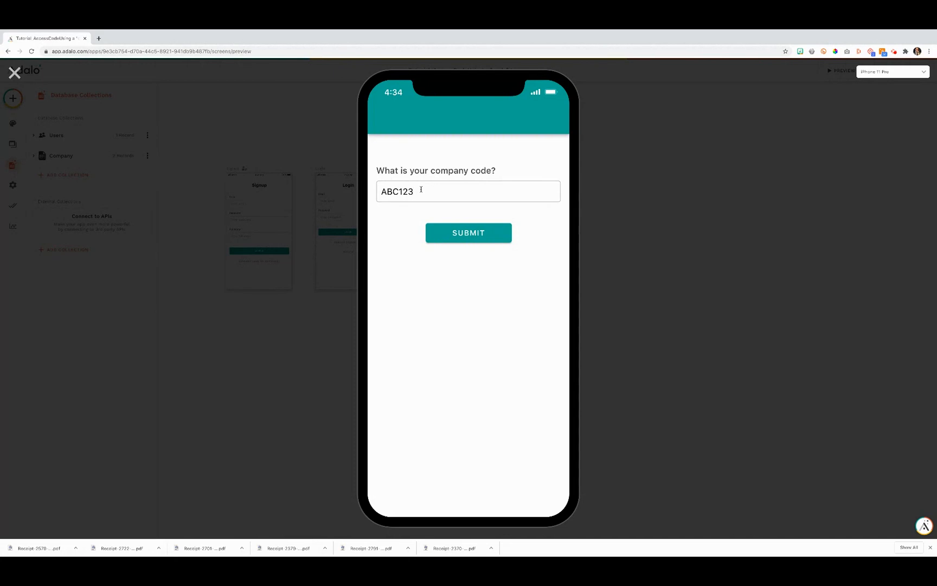
pyautogui.click(454, 235)
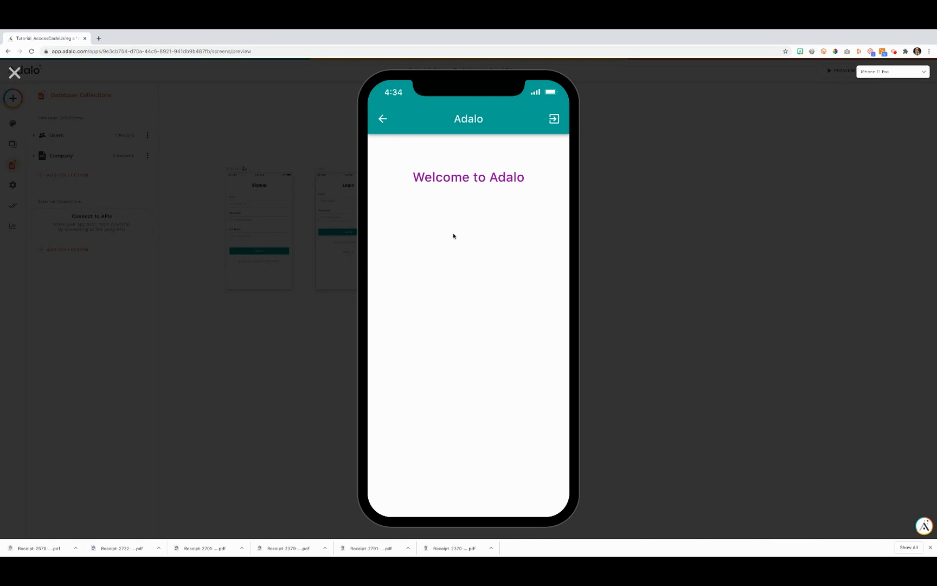
# Log out, log back in with the test account's email and password, then close the preview
pyautogui.click(554, 118)
pyautogui.click(454, 181)
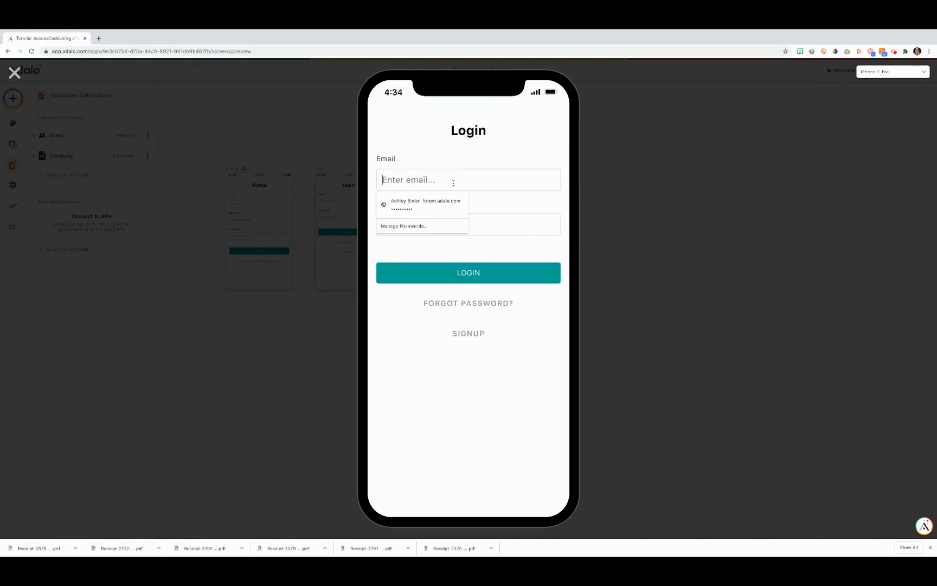
pyautogui.write('testing@adalo.com')
pyautogui.press('Tab')
pyautogui.write('test')
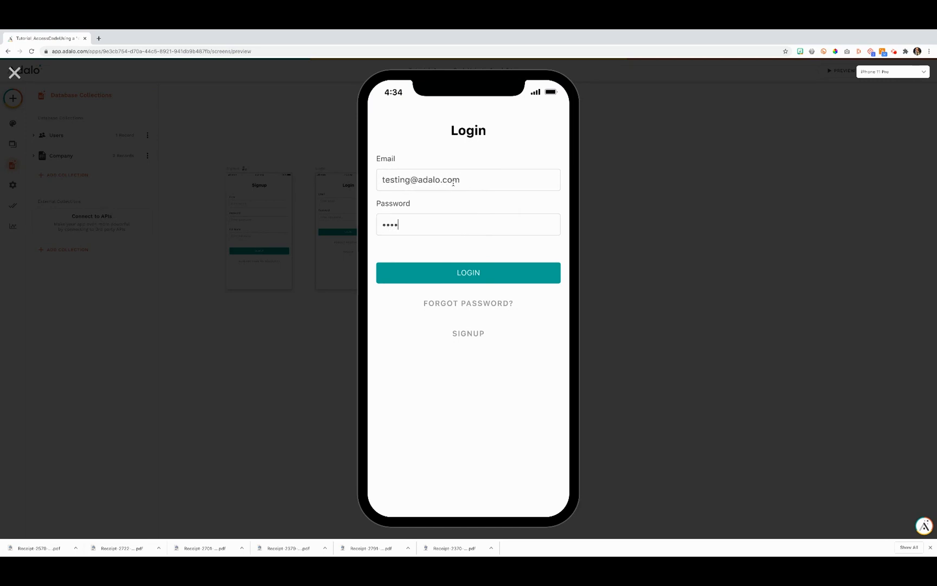
pyautogui.click(460, 271)
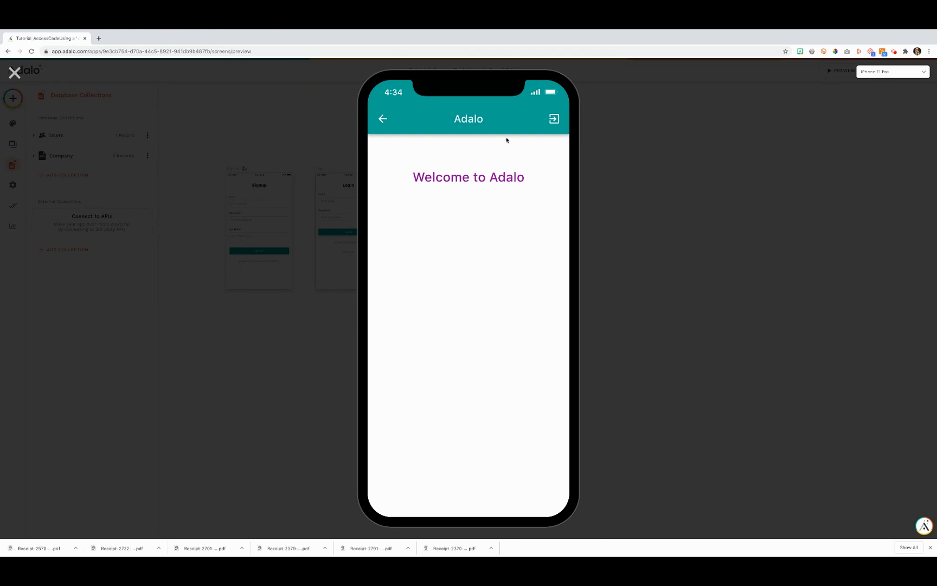
pyautogui.click(17, 74)
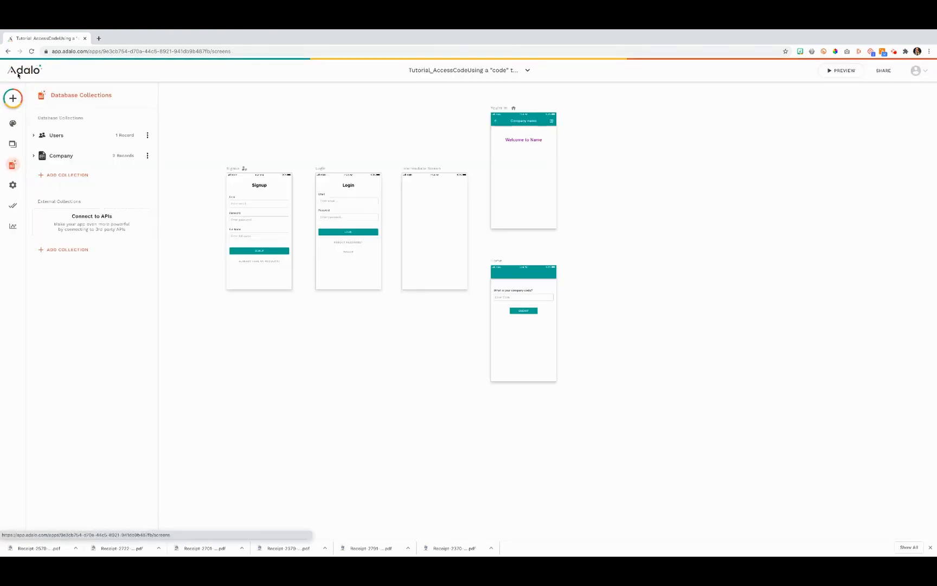
# Open the Company records and confirm the Adalo record (code ABC123) lists the test user
pyautogui.click(34, 137)
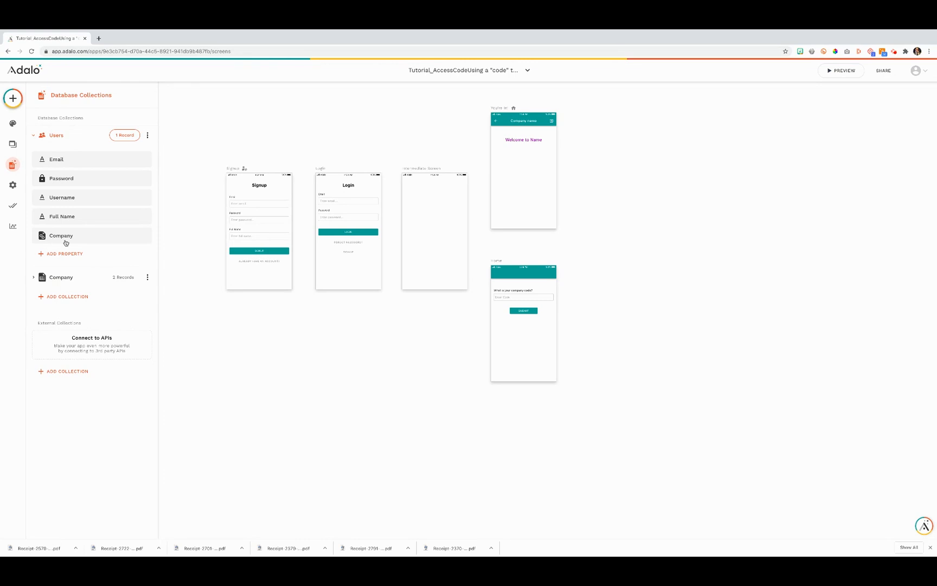
pyautogui.click(34, 278)
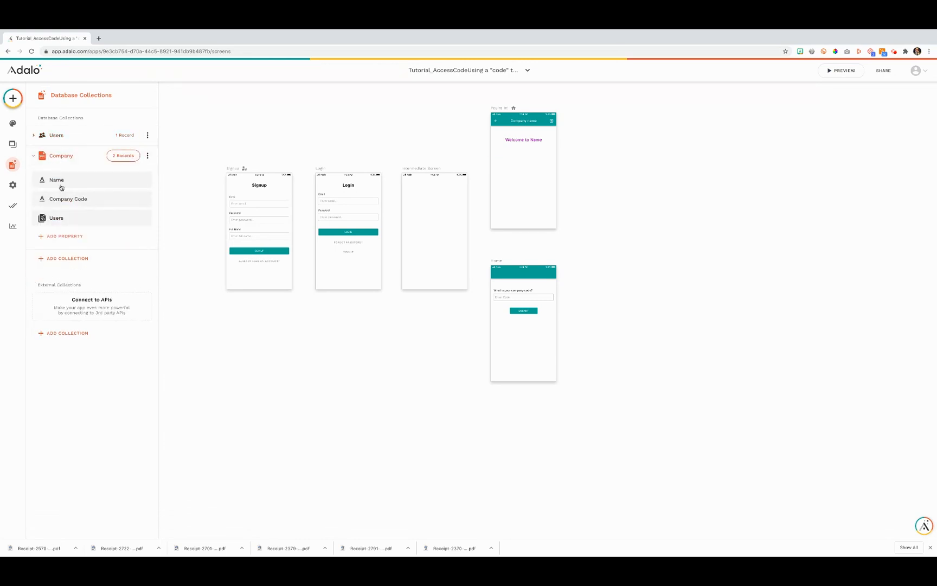
pyautogui.click(110, 157)
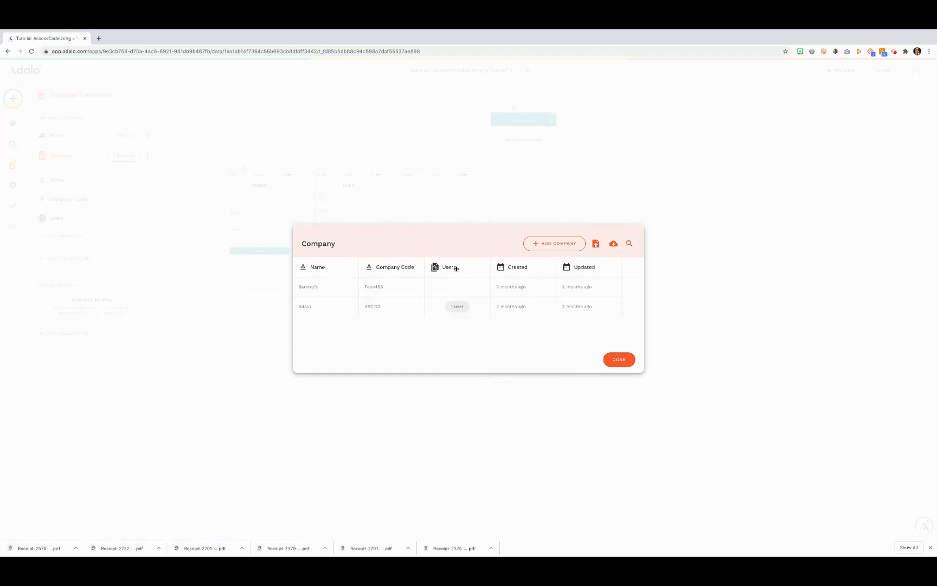
pyautogui.click(414, 311)
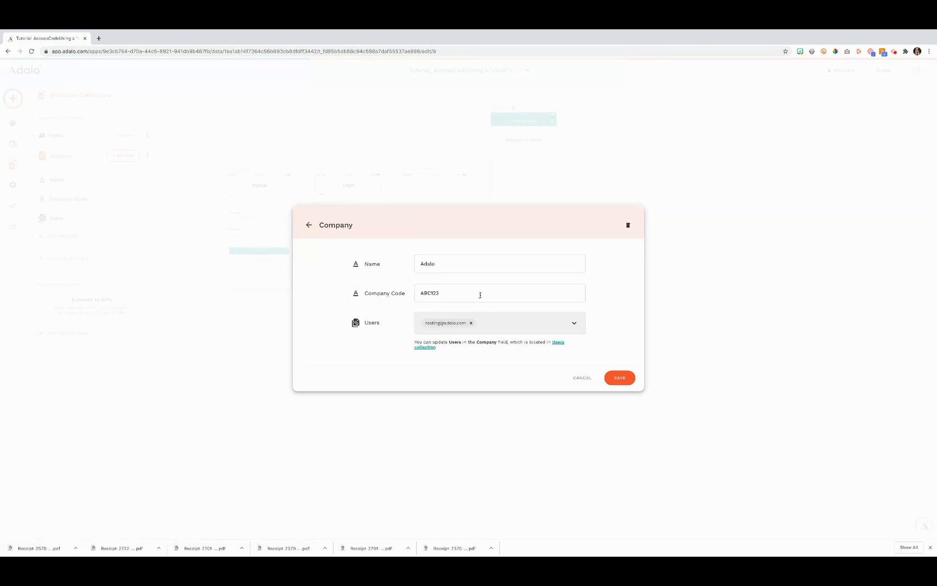
pyautogui.click(626, 378)
pyautogui.click(620, 361)
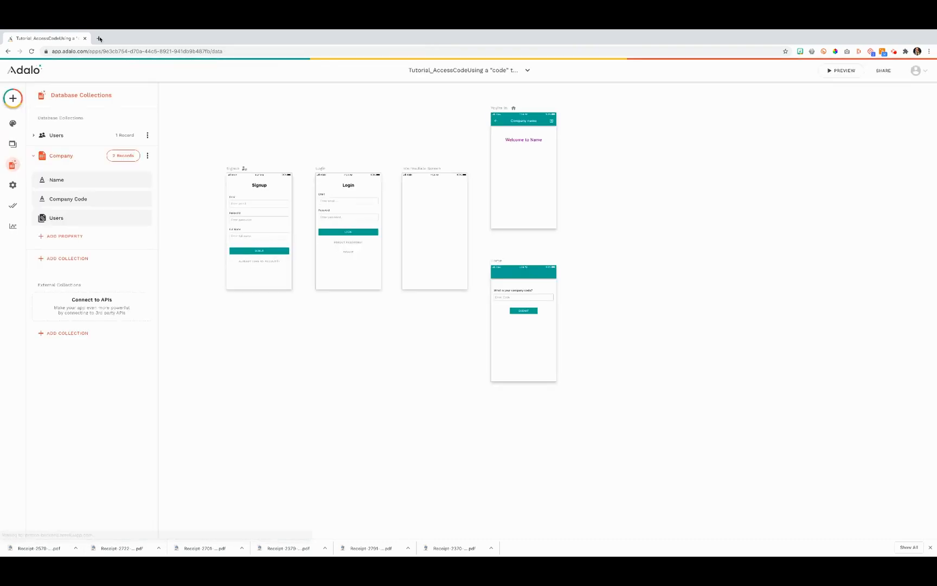
# Open the Users records and confirm the test user's Company is Adalo
pyautogui.click(42, 134)
pyautogui.click(115, 136)
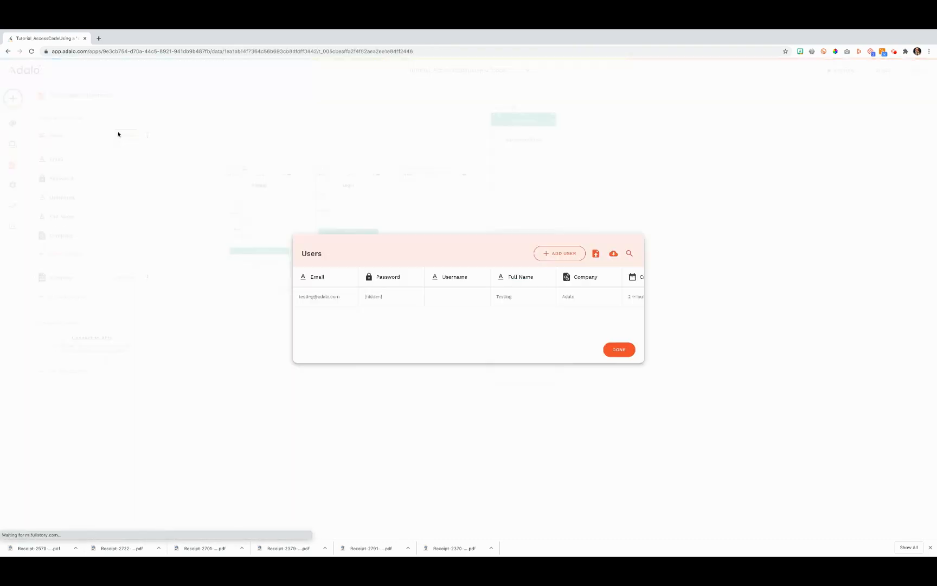
pyautogui.click(439, 294)
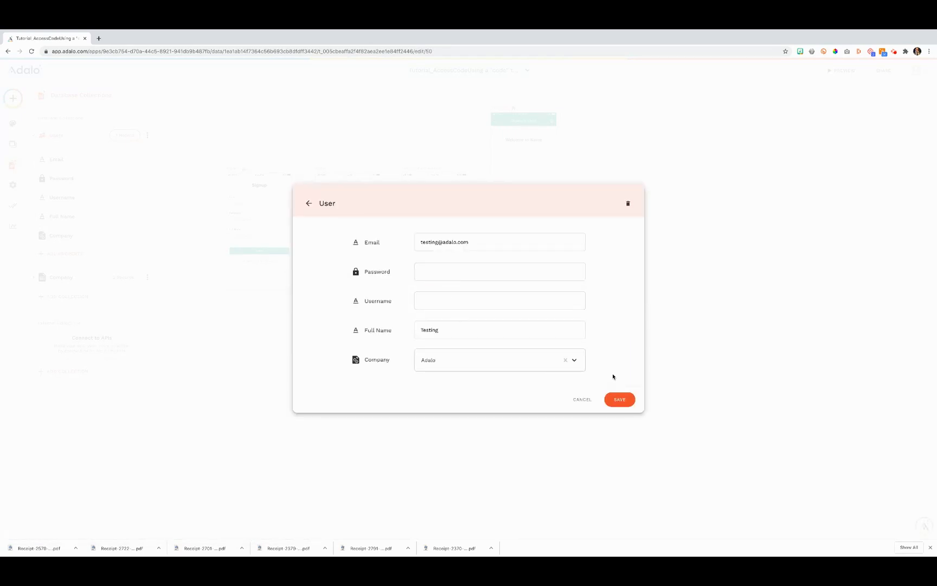
pyautogui.click(620, 399)
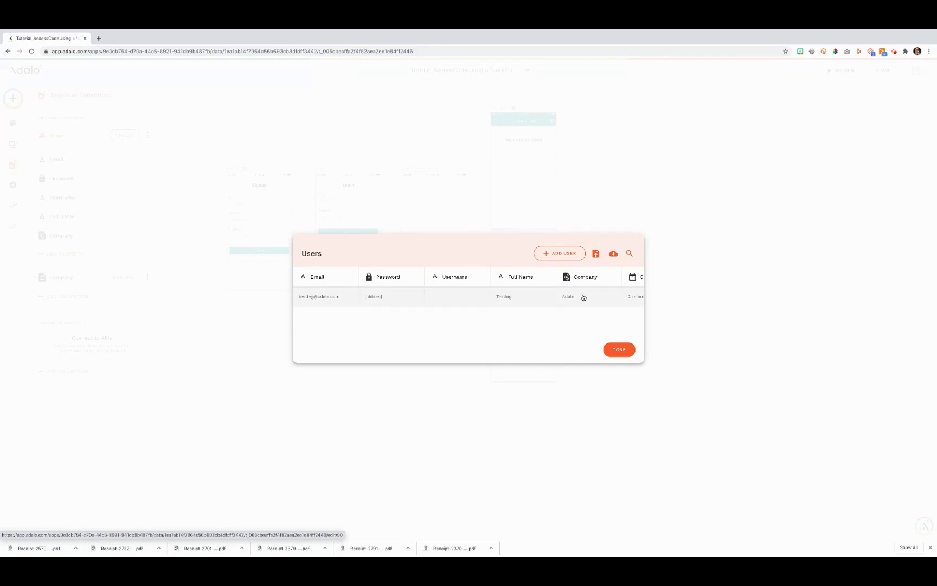
pyautogui.click(606, 352)
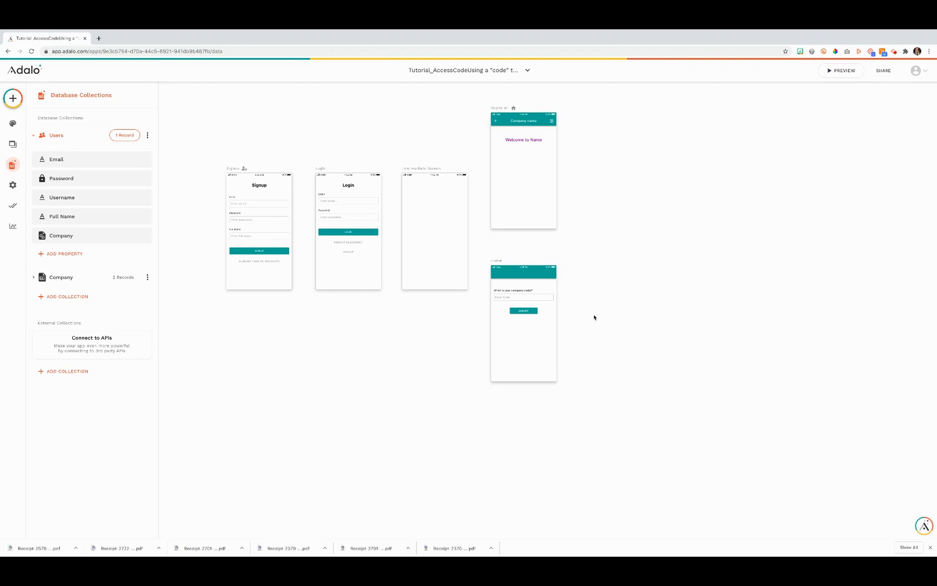
# Inspect the Home screen's question text, Enter Code input and the Company list filtered by Company Code
pyautogui.click(497, 264)
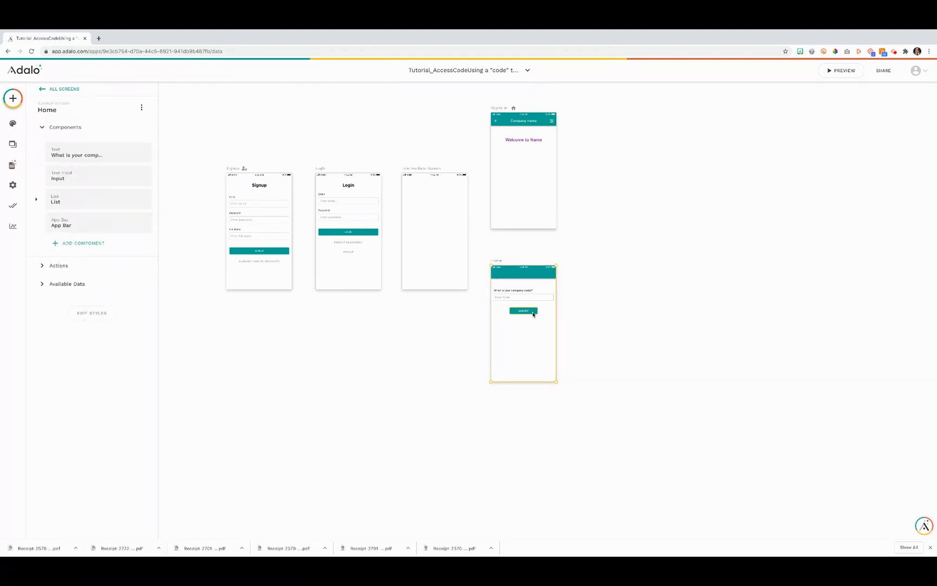
pyautogui.click(521, 291)
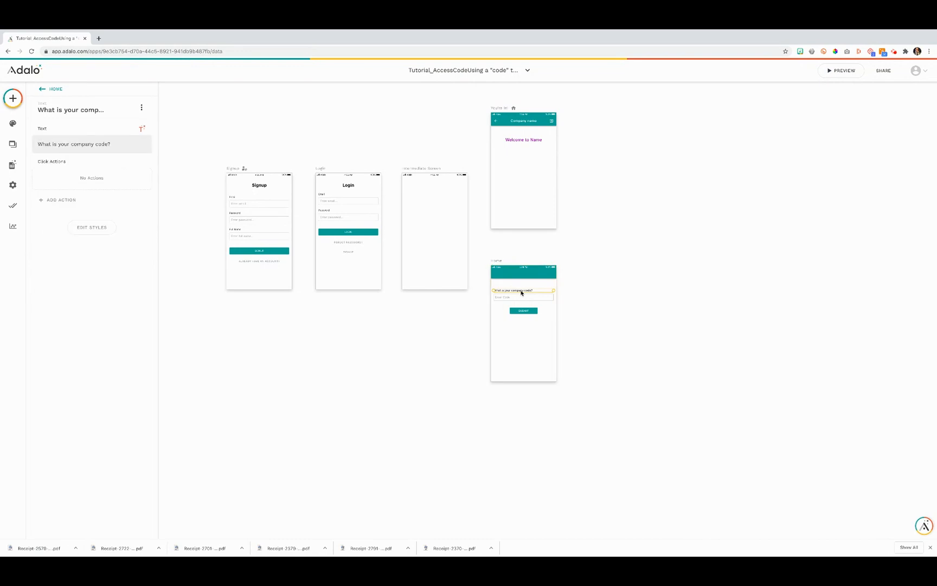
pyautogui.click(524, 298)
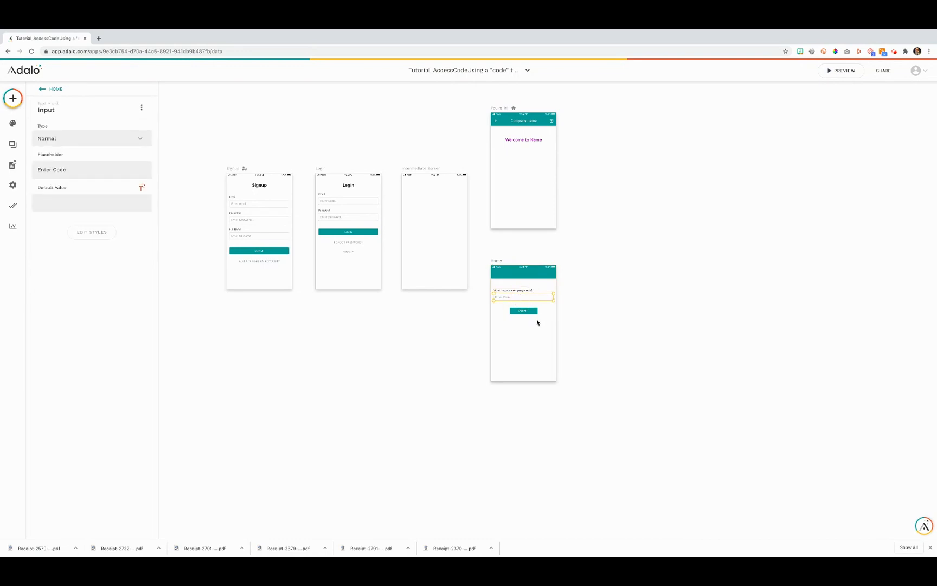
pyautogui.click(536, 312)
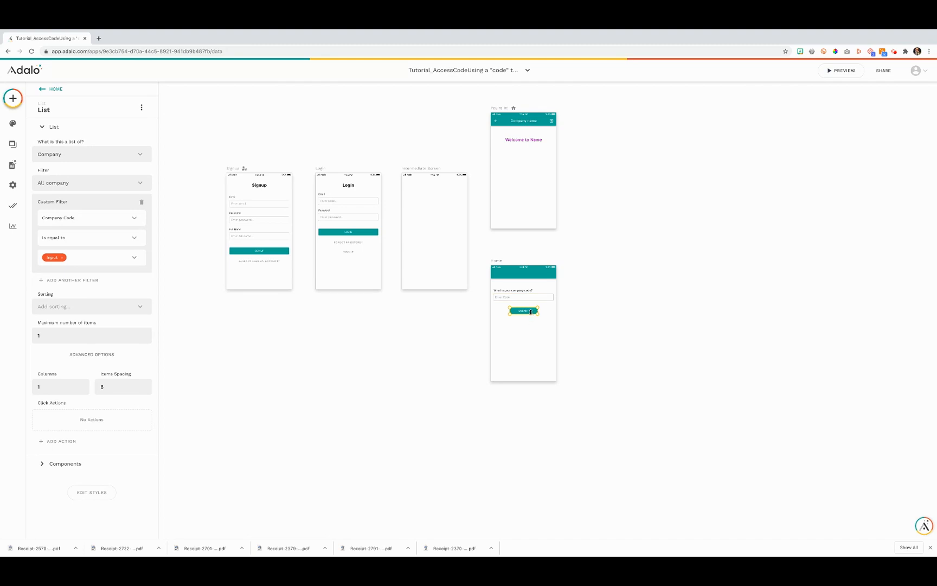
# Place a new Button below Submit on the Home screen and make it a list
pyautogui.click(13, 99)
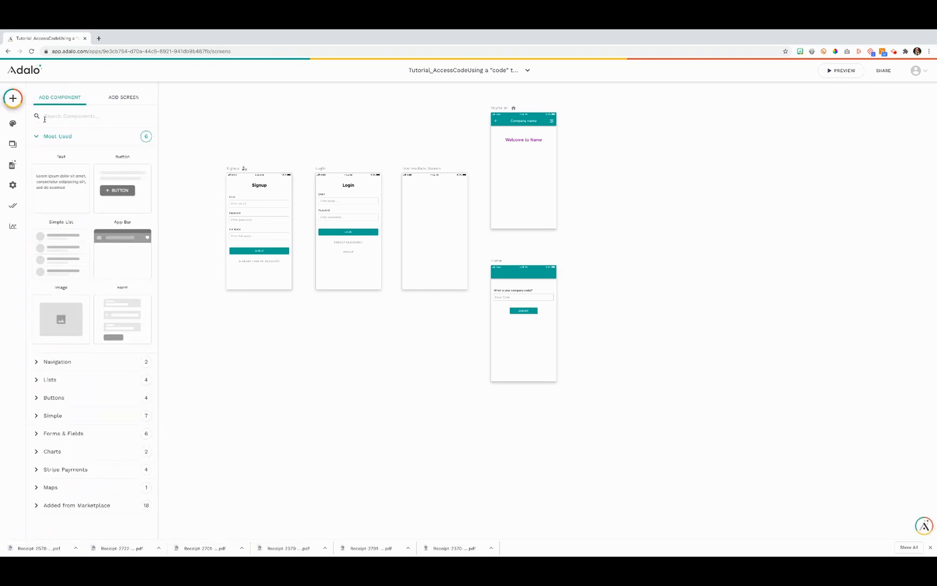
pyautogui.moveTo(121, 187); pyautogui.dragTo(530, 348)
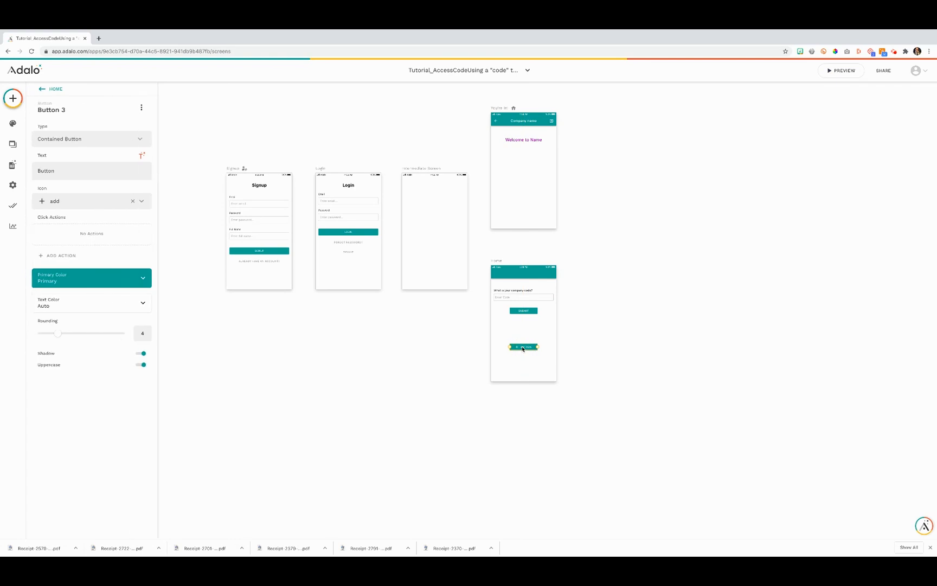
pyautogui.click(142, 107)
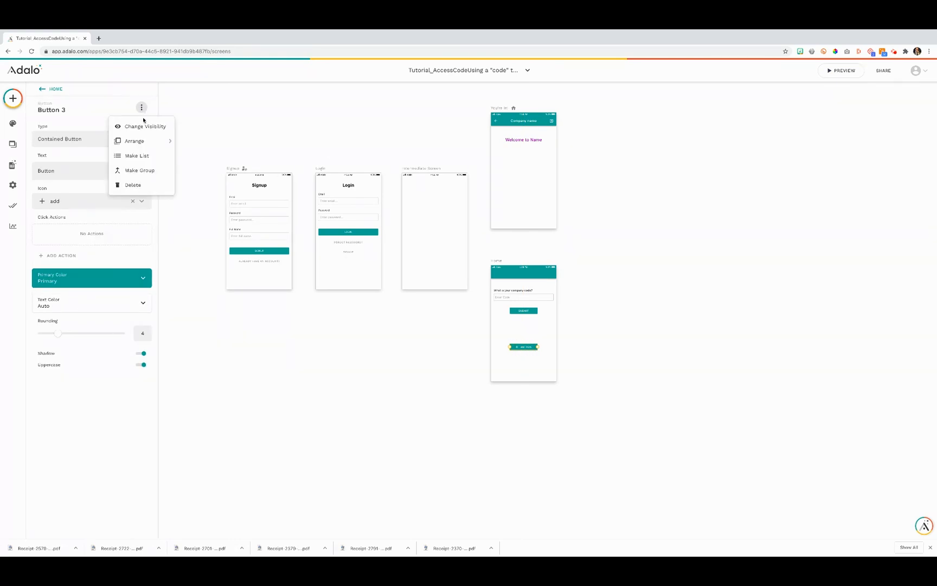
pyautogui.click(152, 160)
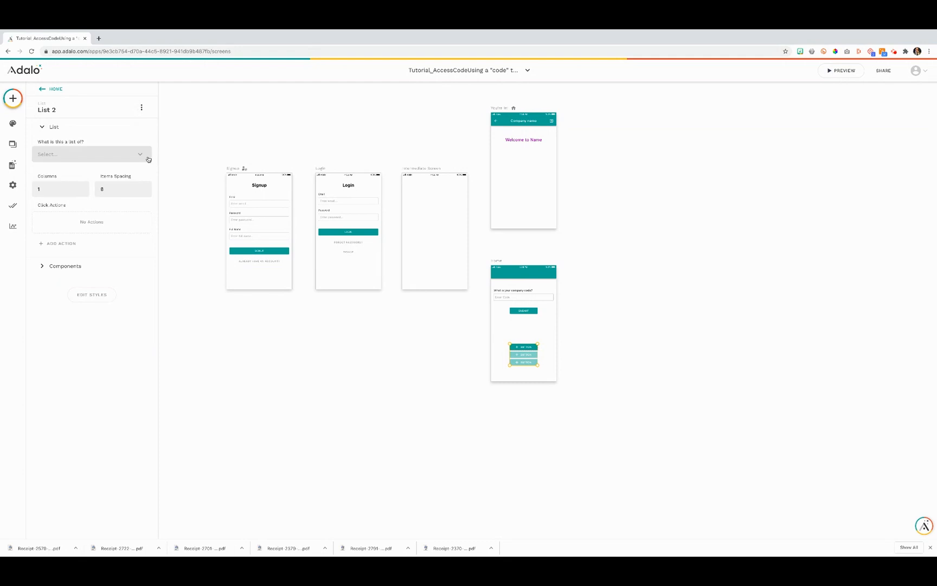
# Set List 2 to show Company records where Company Code equals the Enter Code input
pyautogui.click(131, 156)
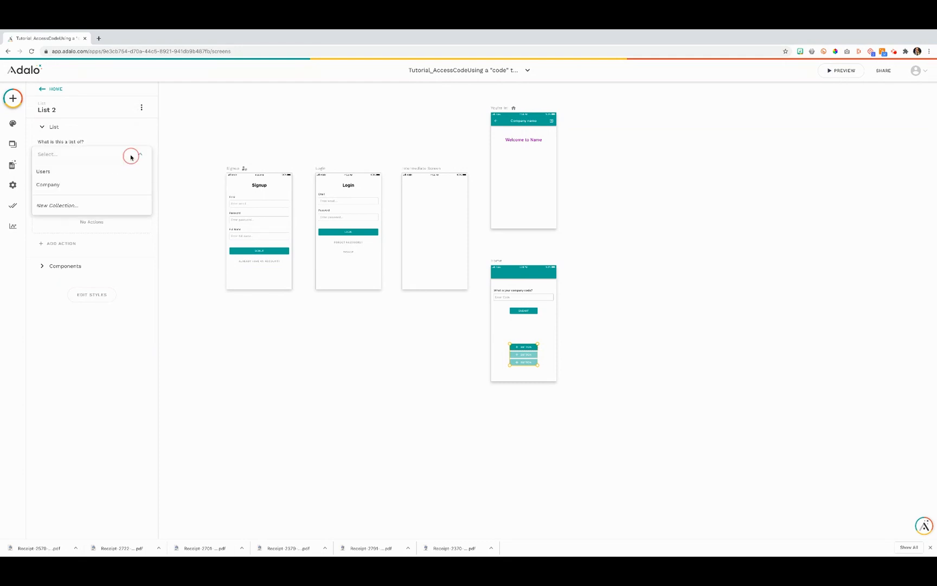
pyautogui.click(126, 186)
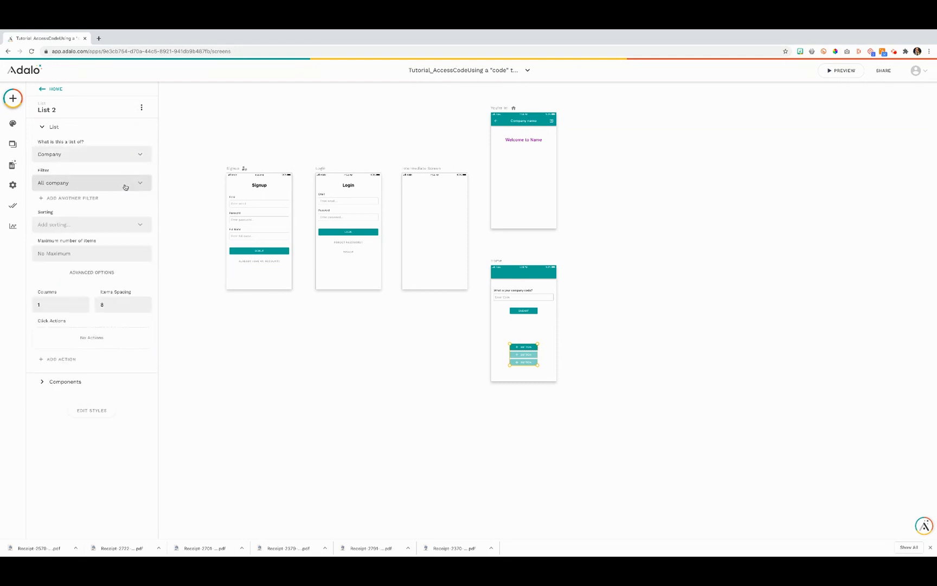
pyautogui.click(76, 198)
pyautogui.click(90, 218)
pyautogui.click(88, 249)
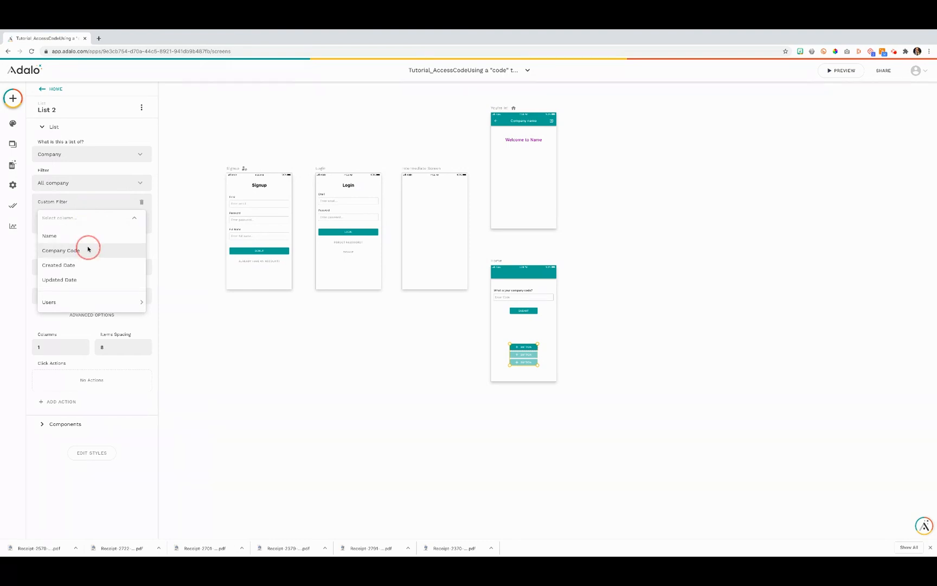
pyautogui.click(135, 256)
pyautogui.moveTo(142, 297)
pyautogui.click(180, 301)
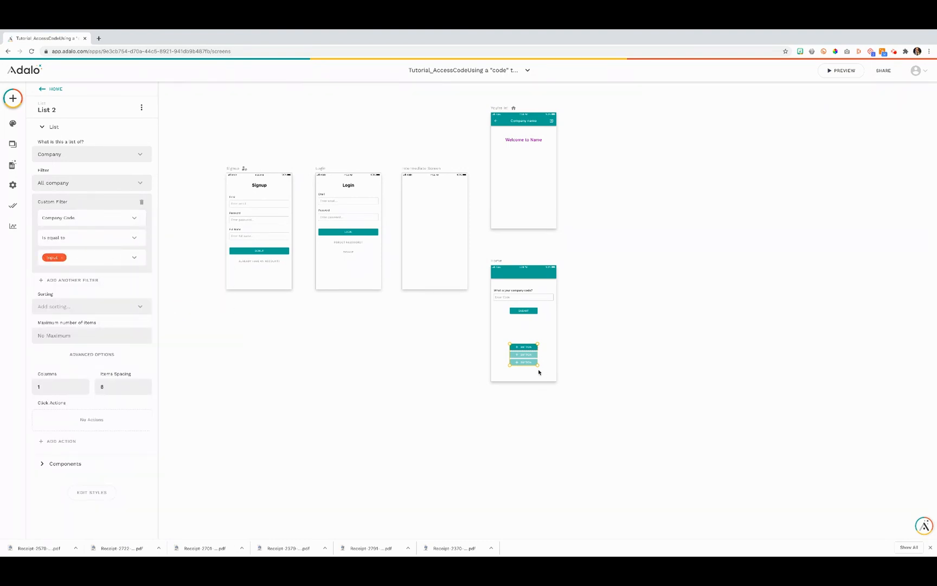
# Shrink the extra list to one item, then delete it from the screen
pyautogui.moveTo(528, 366); pyautogui.dragTo(528, 352)
pyautogui.click(517, 371)
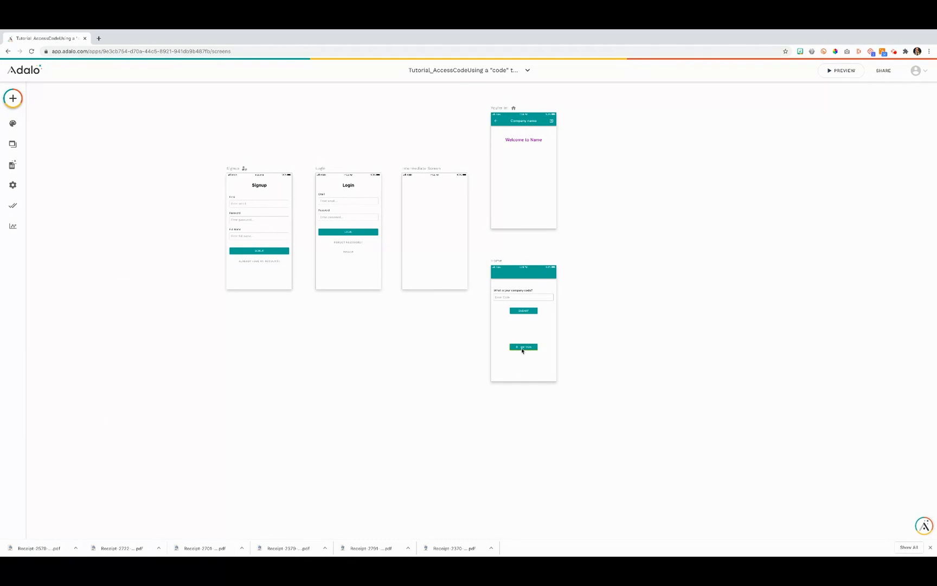
pyautogui.click(523, 349)
pyautogui.press('Delete')
# Check that the Login form's submit button logs in, then links to Intermediate Screen
pyautogui.click(369, 233)
pyautogui.click(74, 225)
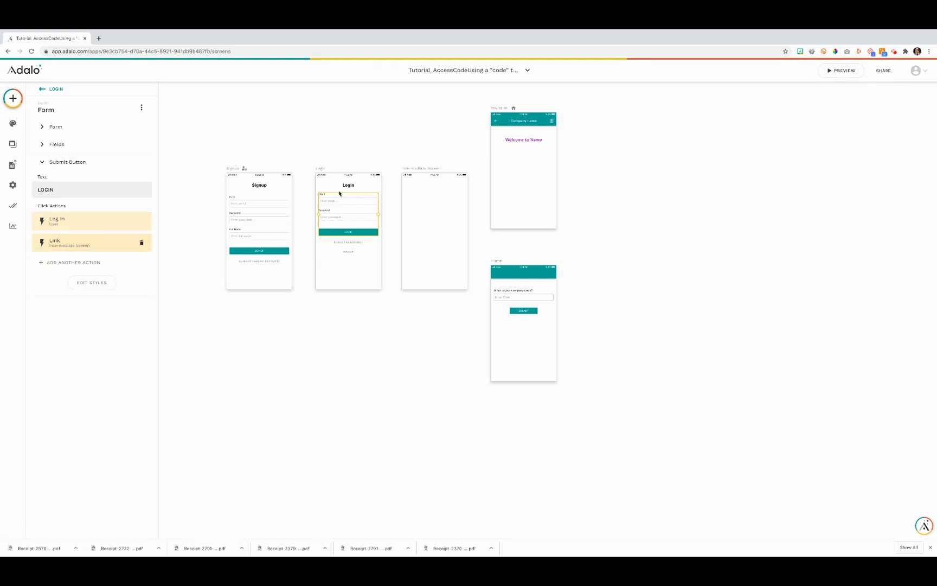
pyautogui.click(84, 241)
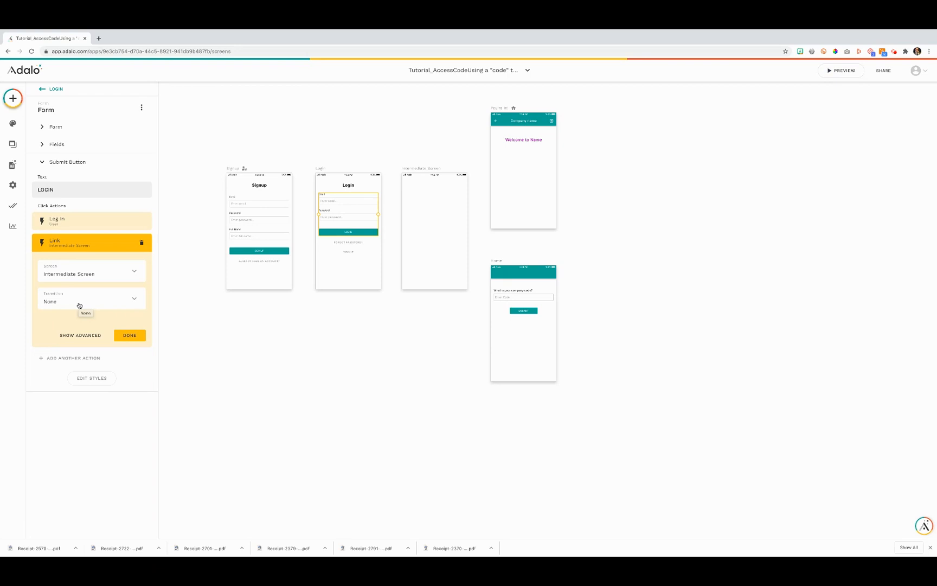
pyautogui.click(131, 336)
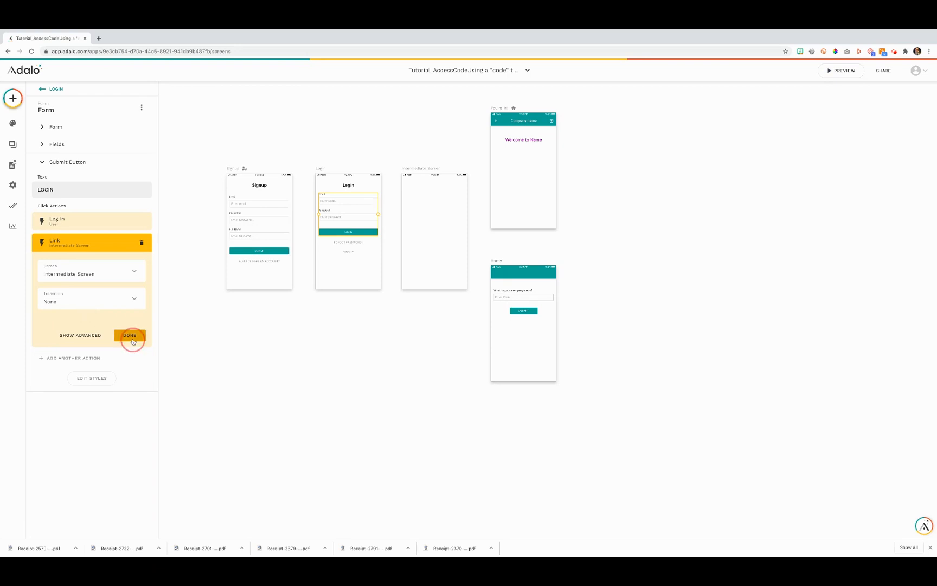
# Open the Intermediate Screen's Home link action, keep Home as destination, and show its advanced options
pyautogui.click(436, 169)
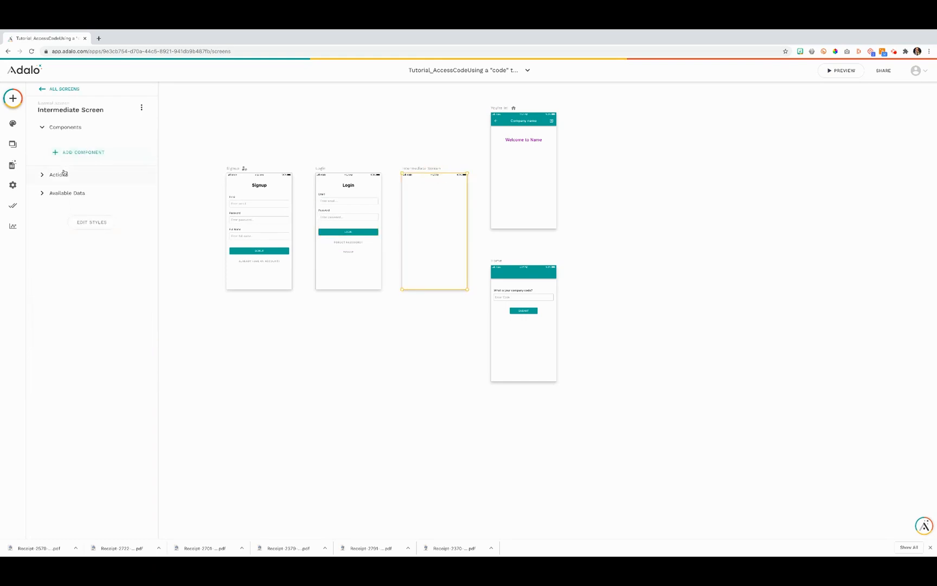
pyautogui.click(61, 175)
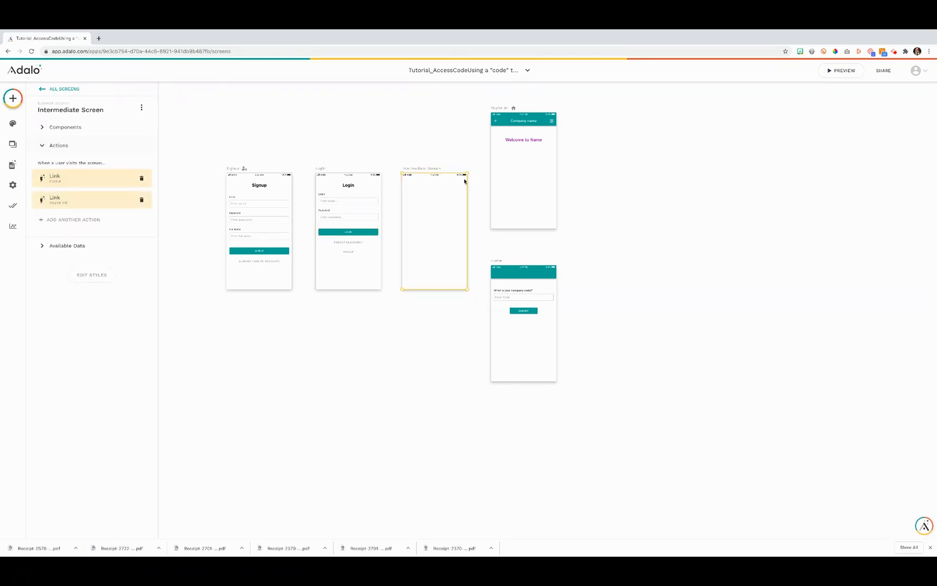
pyautogui.click(76, 183)
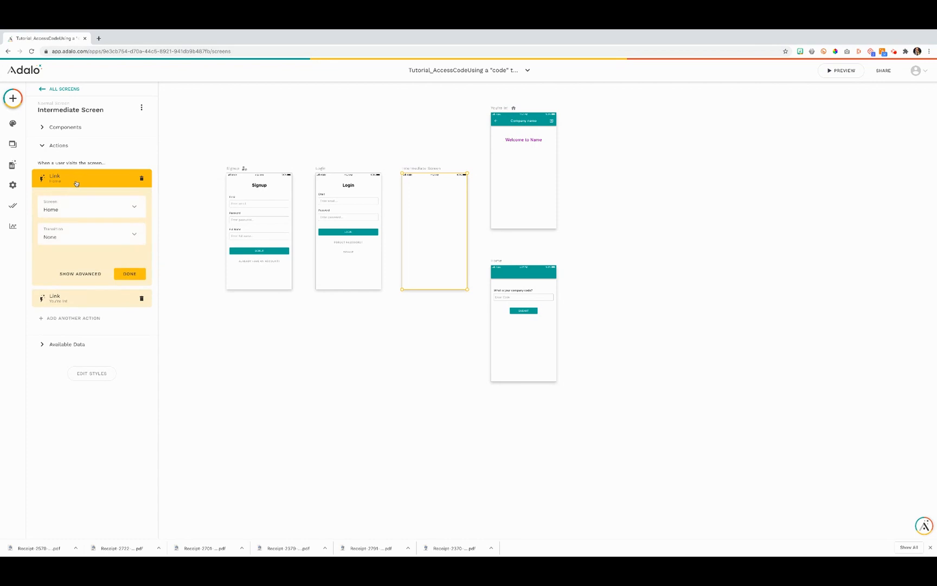
pyautogui.click(77, 213)
pyautogui.click(76, 216)
pyautogui.click(92, 274)
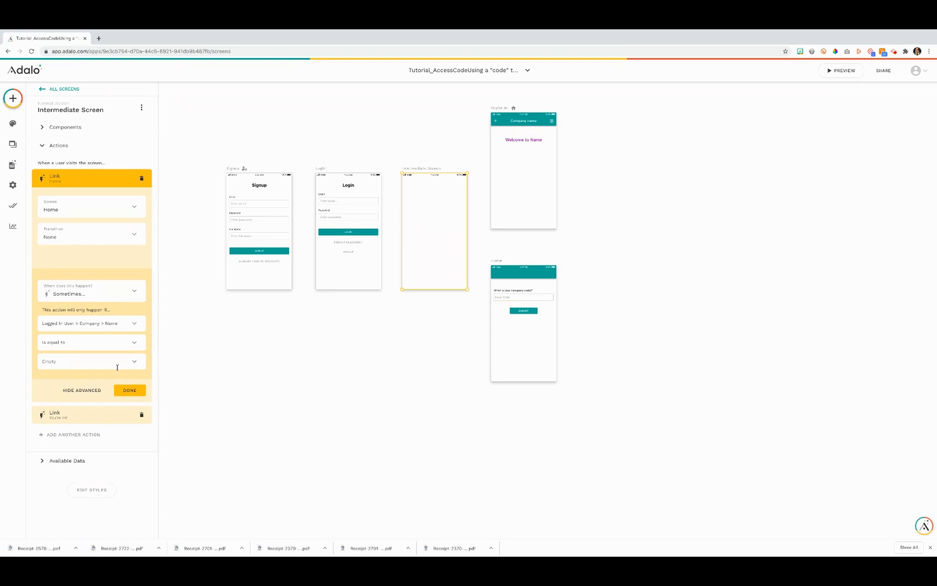
# Add an advanced condition to the You're In! link: Logged In User > Company > Name is not equal to Empty
pyautogui.click(120, 391)
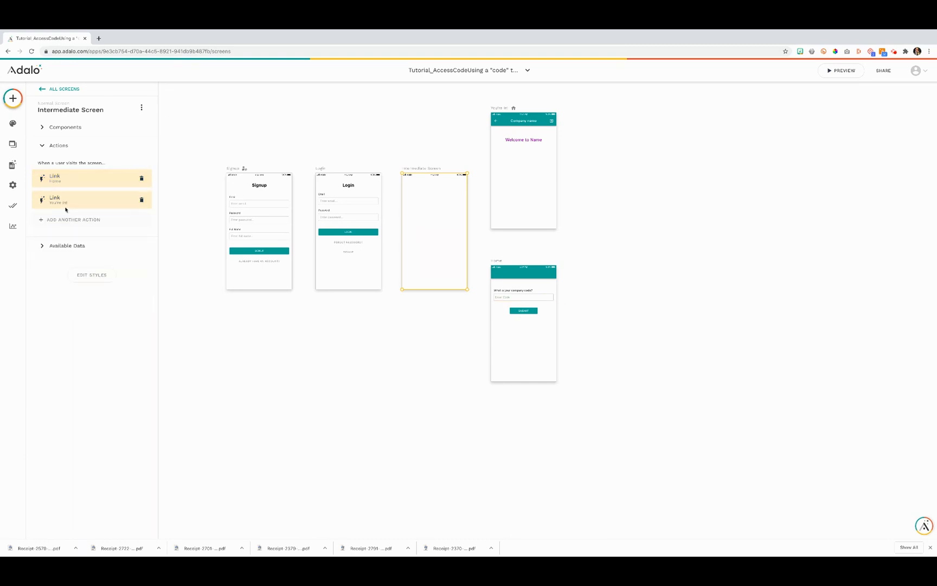
pyautogui.click(65, 206)
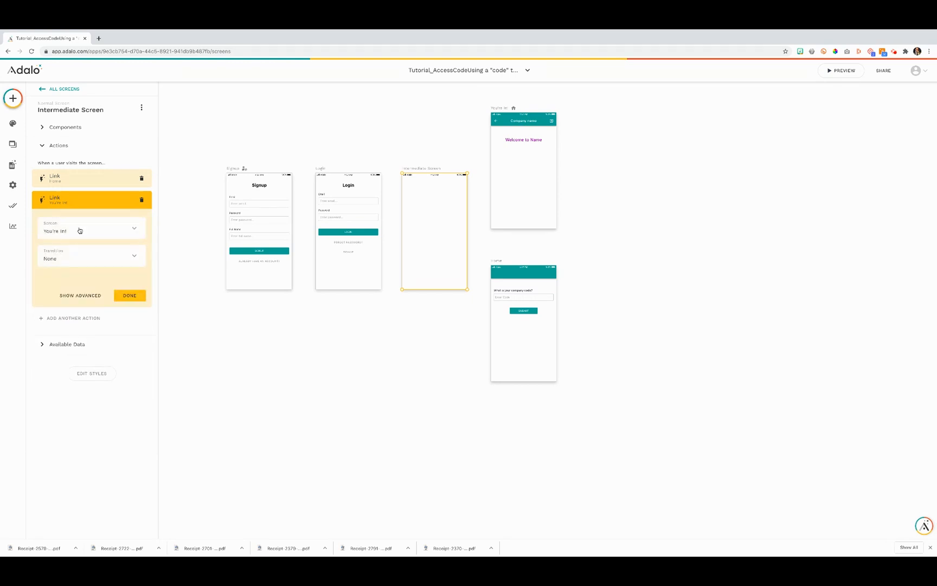
pyautogui.click(82, 296)
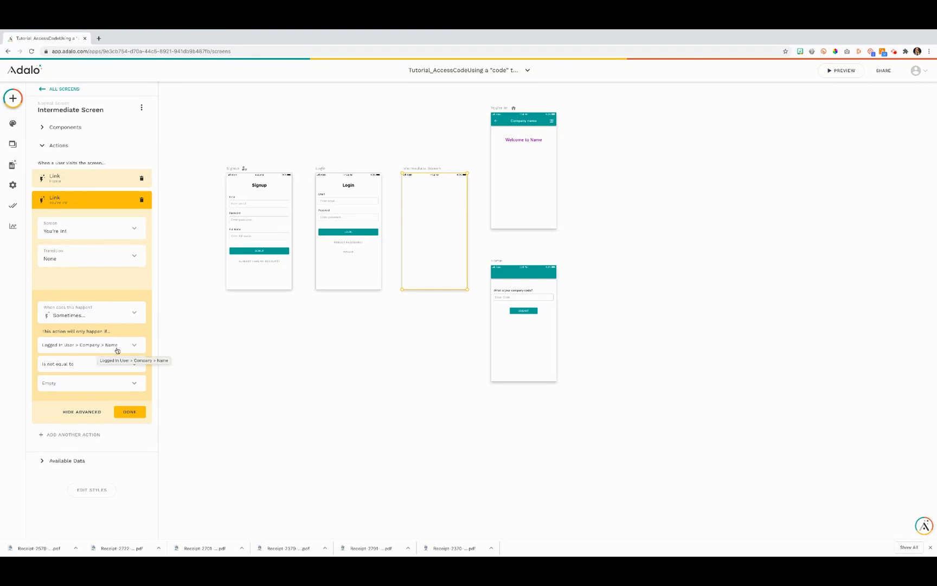
pyautogui.click(130, 412)
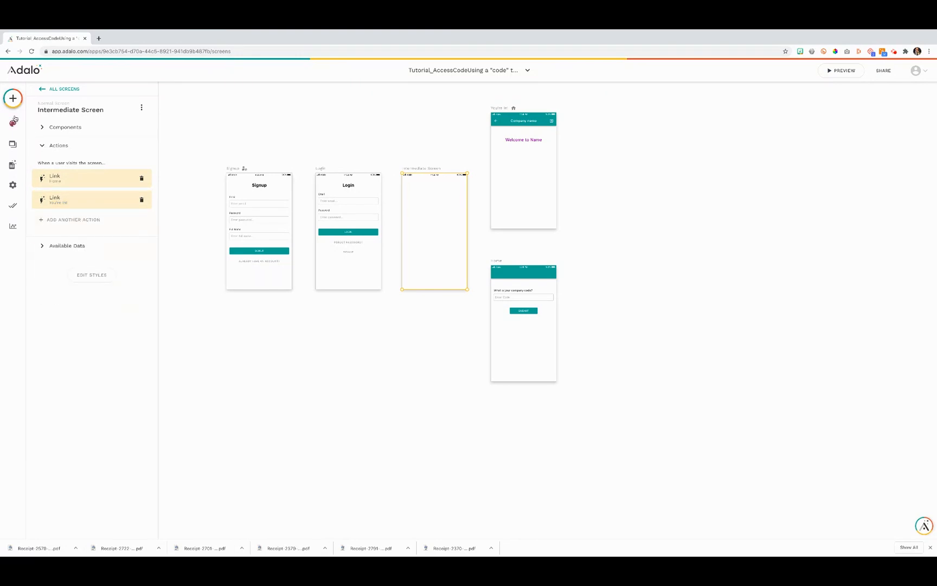
# Inspect the Users collection's Company property in the database, leaving it unchanged
pyautogui.click(12, 164)
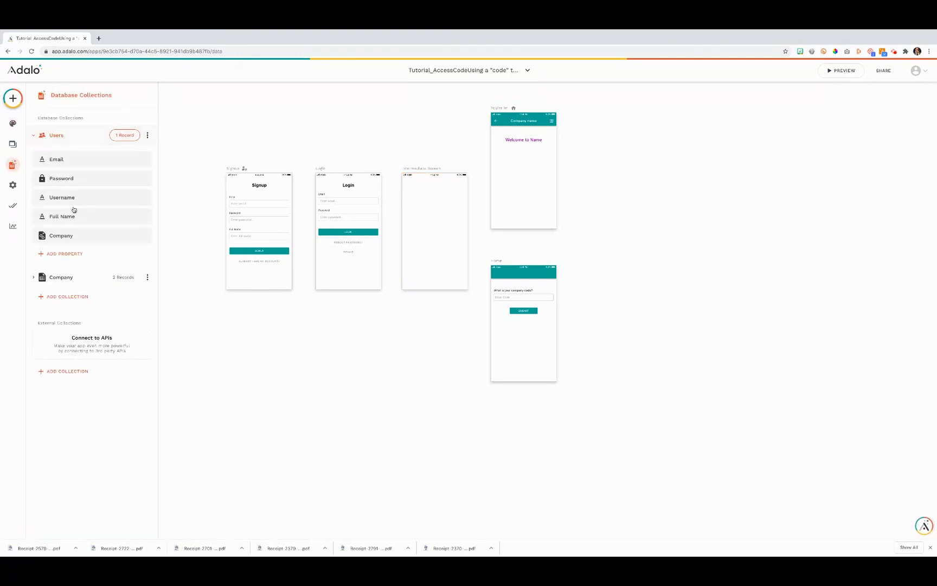
pyautogui.click(69, 238)
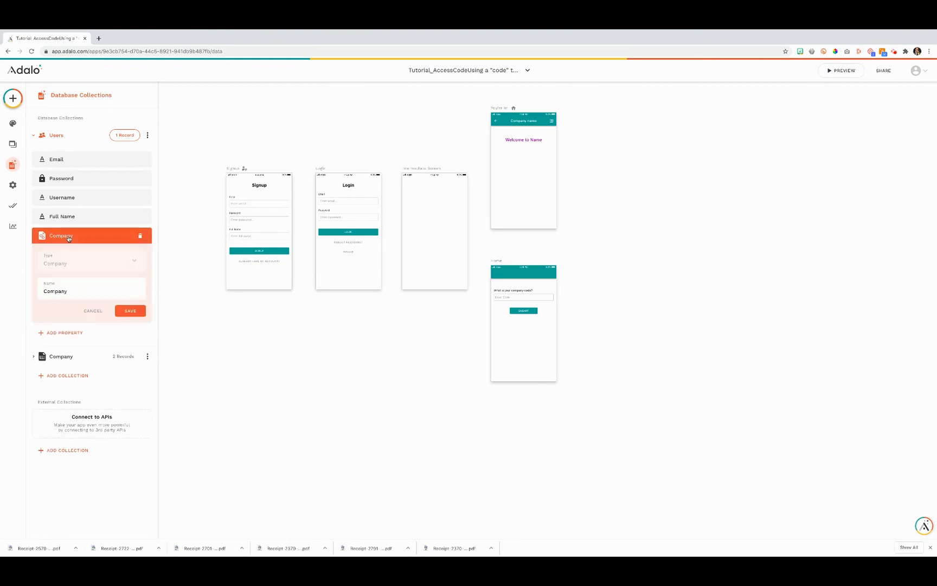
pyautogui.click(130, 310)
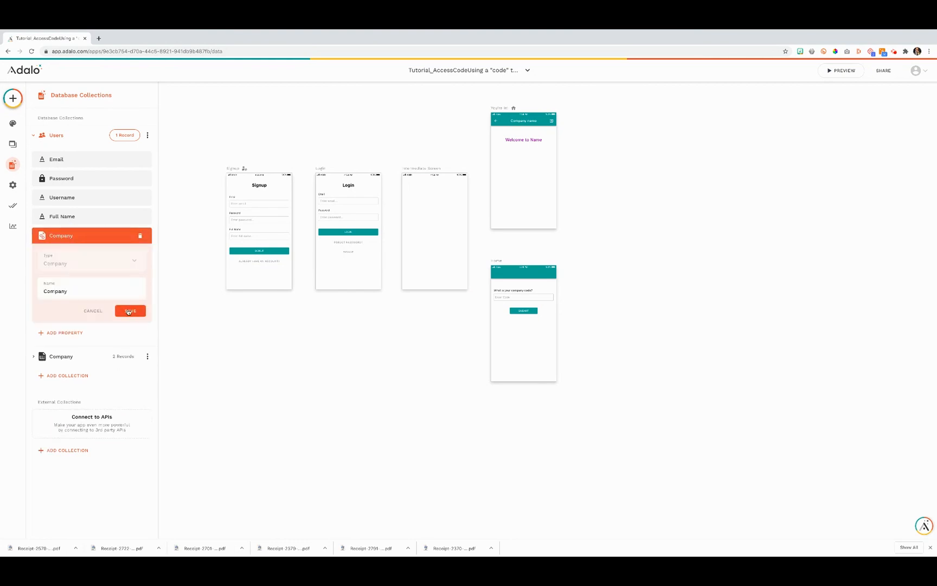
pyautogui.click(534, 314)
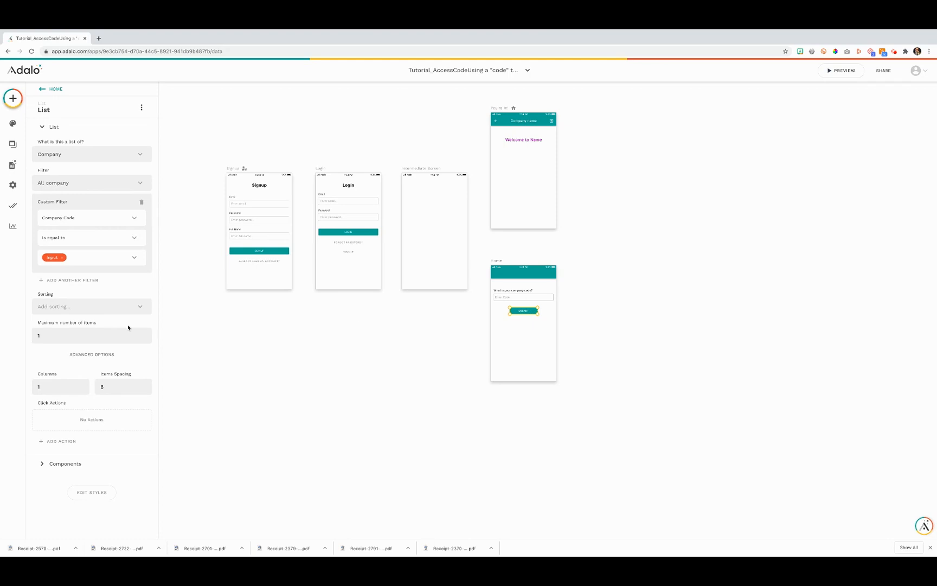
# Verify the Submit button's Update action sets the logged-in user's Company to Current Company
pyautogui.click(85, 465)
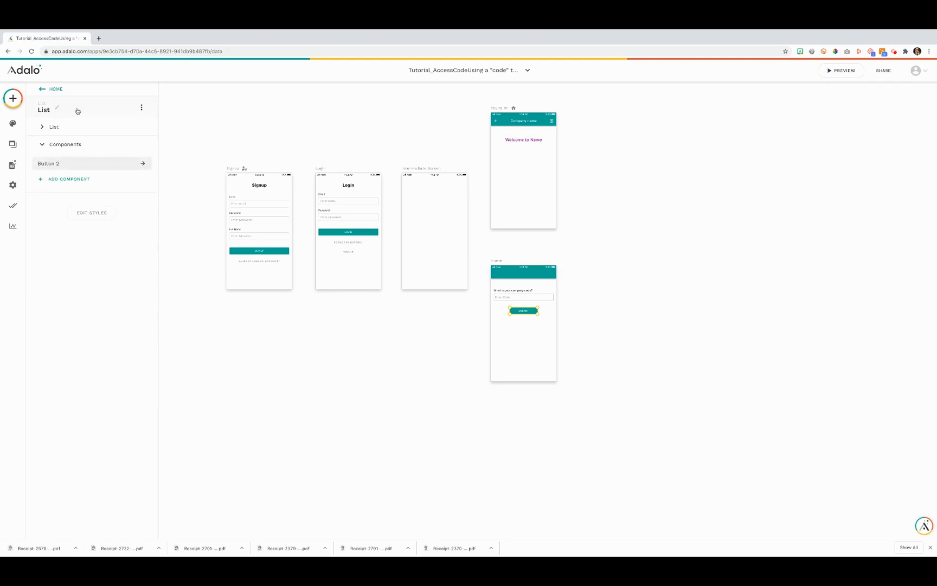
pyautogui.click(86, 163)
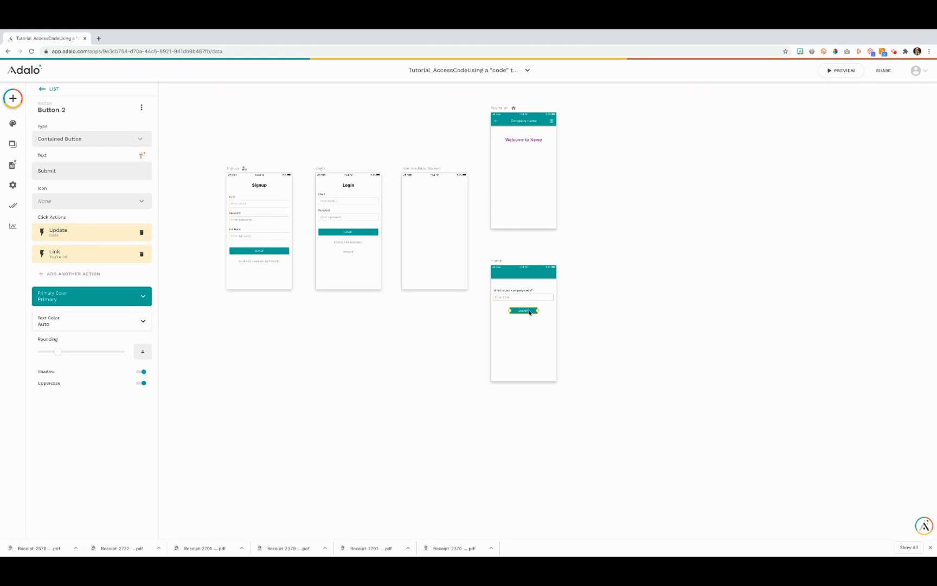
pyautogui.click(66, 234)
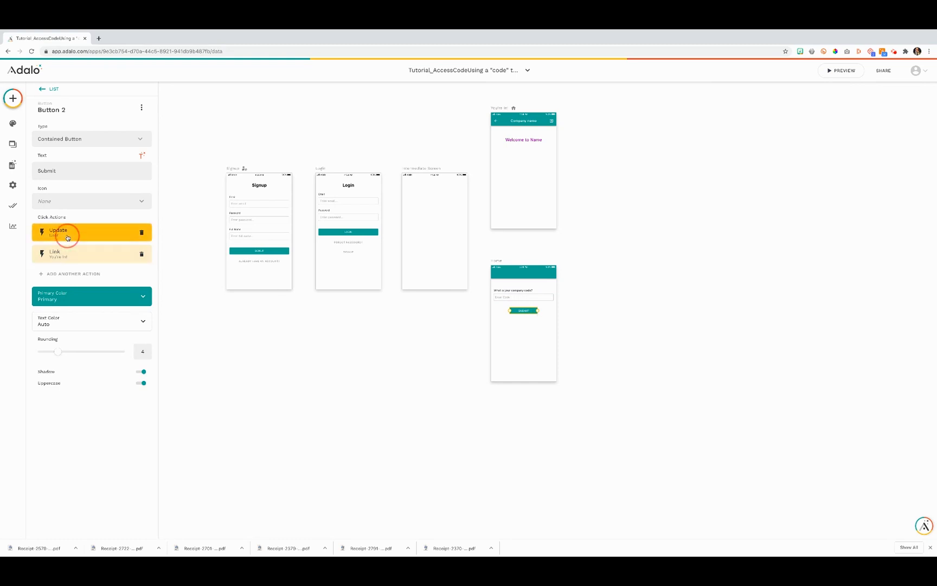
pyautogui.scroll(-1, 64, 312)
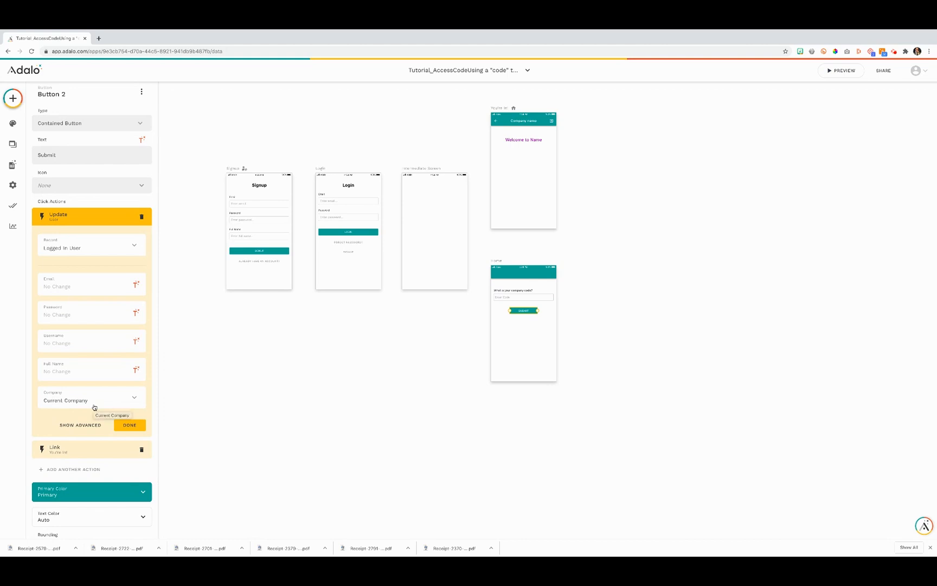
pyautogui.click(130, 424)
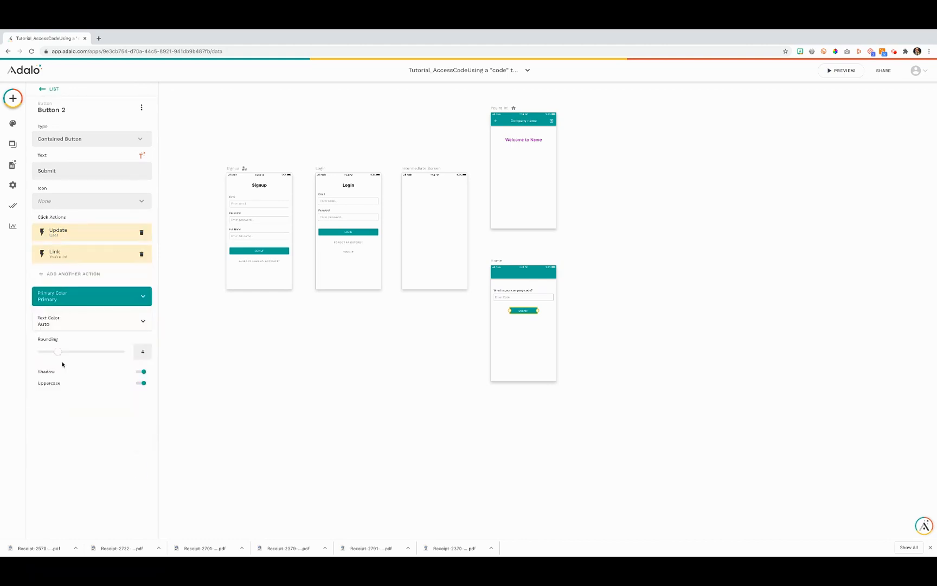